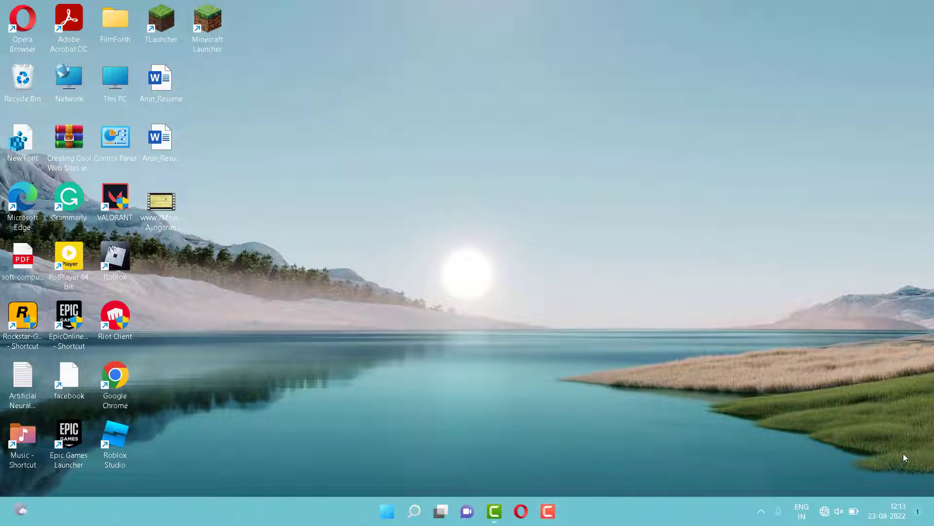
- Open Windows Settings through a search for "setting" and show the Apps & features list
{"action": "left_click", "coordinate": [414, 511]}
{"action": "type", "text": "se"}
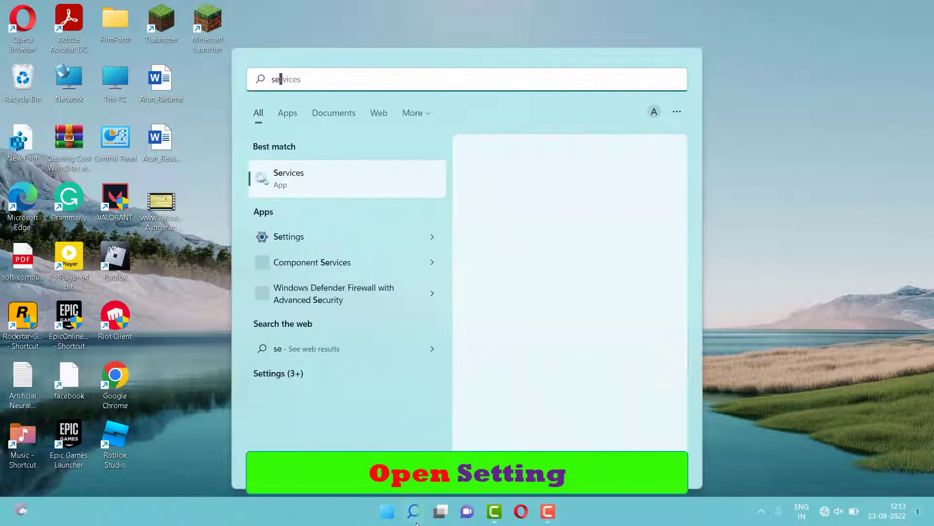
{"action": "type", "text": "tting"}
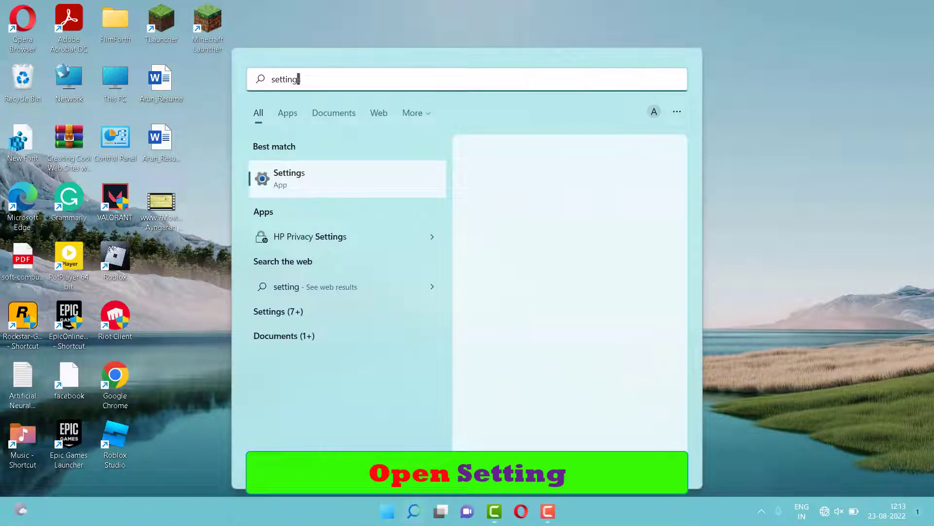
{"action": "left_click", "coordinate": [398, 180]}
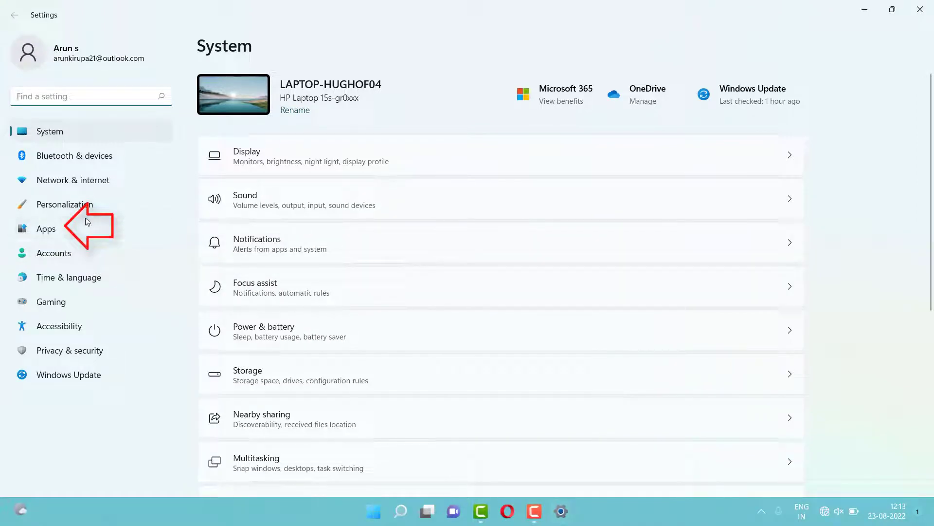
{"action": "left_click", "coordinate": [73, 235]}
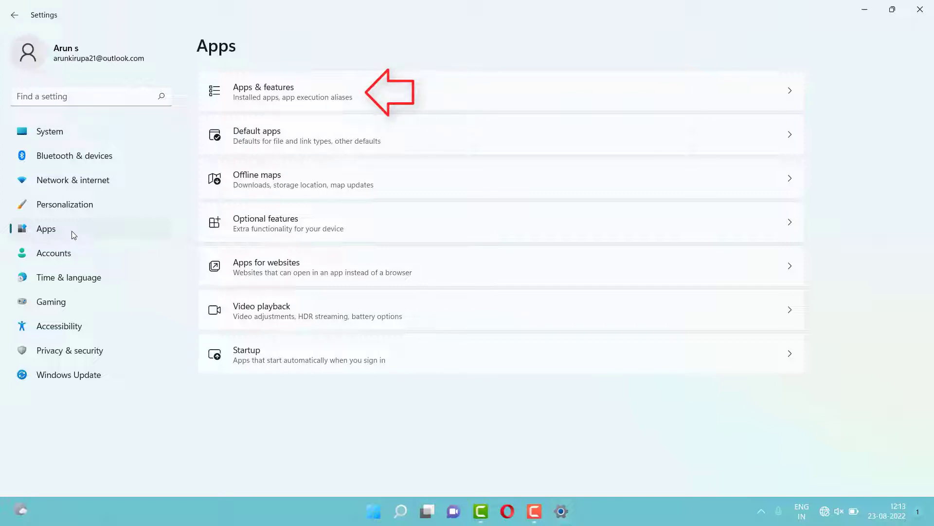
{"action": "left_click", "coordinate": [295, 91]}
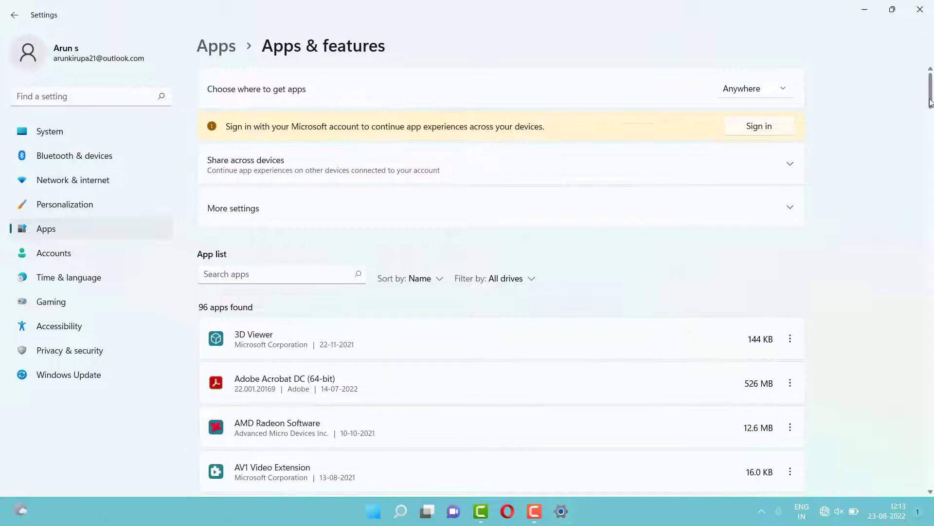
- Open the advanced options of Microsoft Store and turn off its Camera and Microphone permissions
{"action": "left_click_drag", "start_coordinate": [930, 102], "coordinate": [931, 131]}
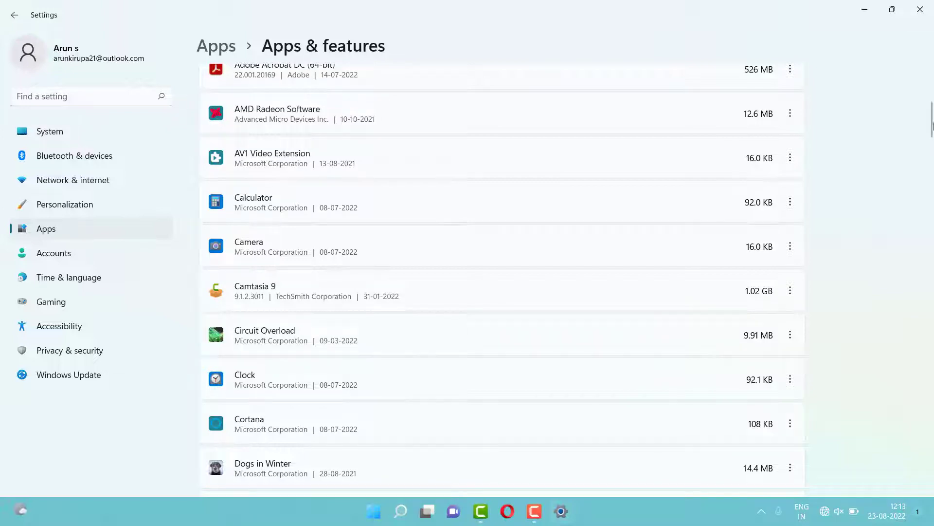
{"action": "left_click_drag", "start_coordinate": [931, 123], "coordinate": [933, 281]}
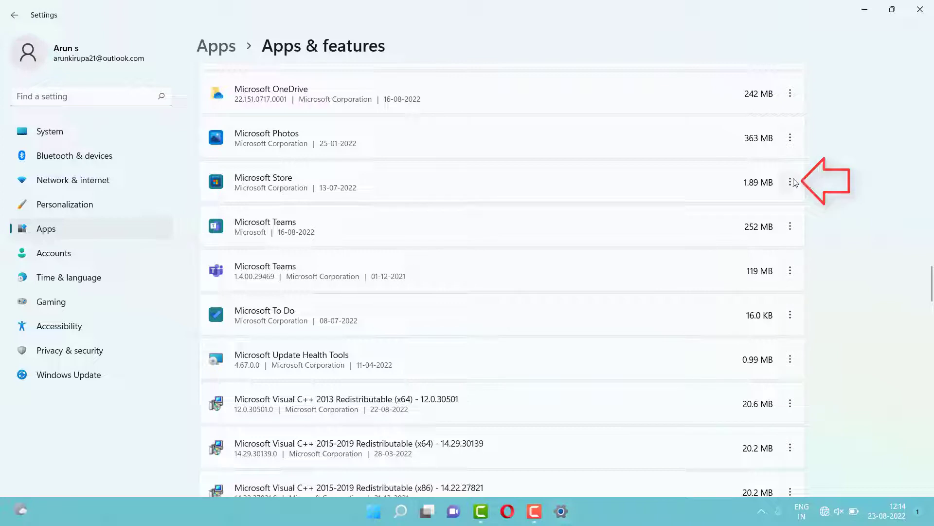
{"action": "left_click", "coordinate": [792, 182]}
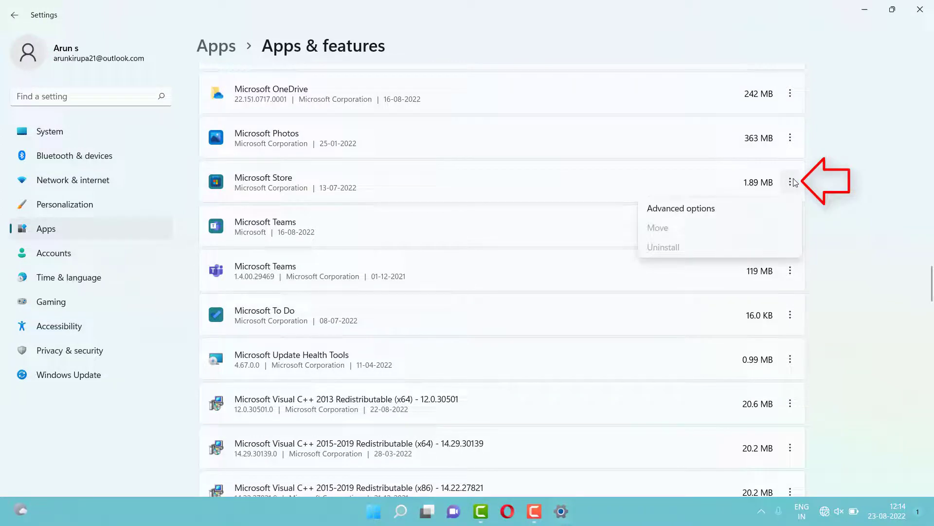
{"action": "left_click", "coordinate": [745, 209]}
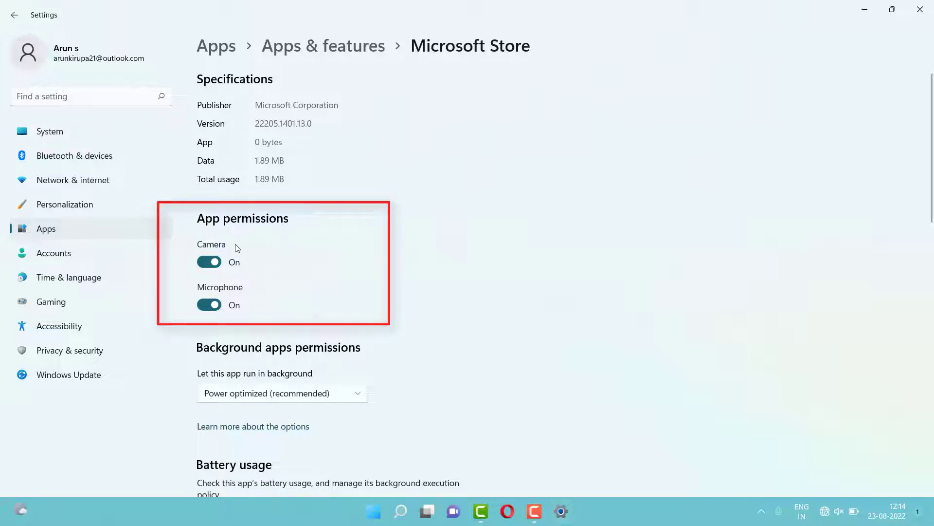
{"action": "left_click", "coordinate": [214, 265]}
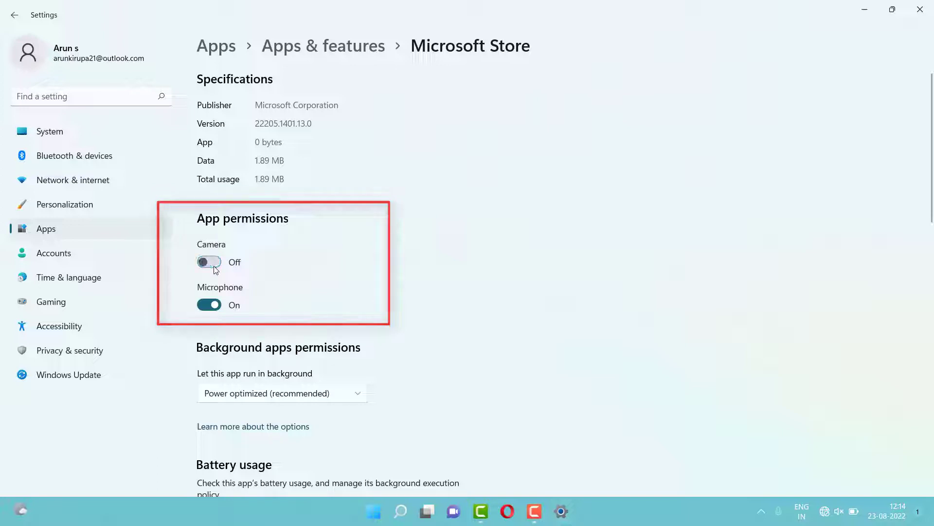
{"action": "left_click", "coordinate": [215, 304]}
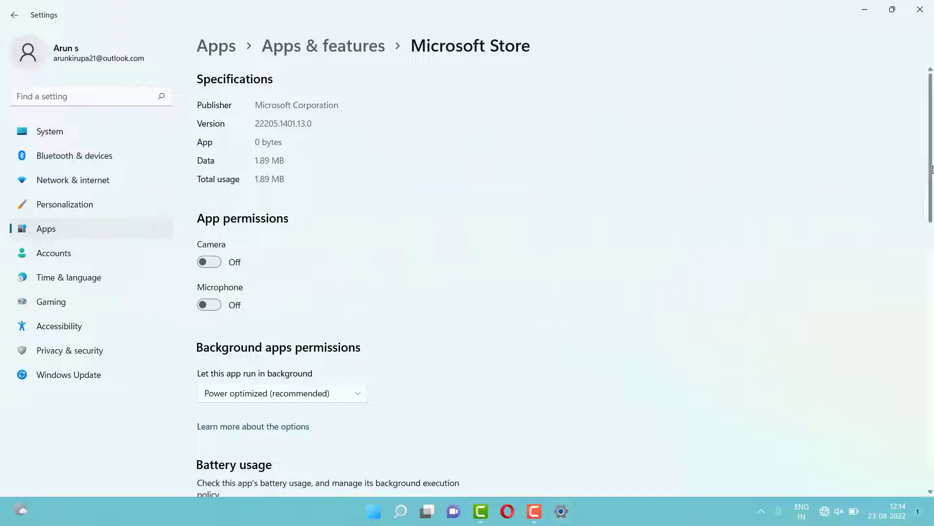
- Reset the Microsoft Store app, confirming the deletion of its data, and close Settings
{"action": "left_click_drag", "start_coordinate": [933, 169], "coordinate": [933, 289]}
{"action": "scroll", "coordinate": [881, 351], "scroll_direction": "down", "scroll_amount": 5}
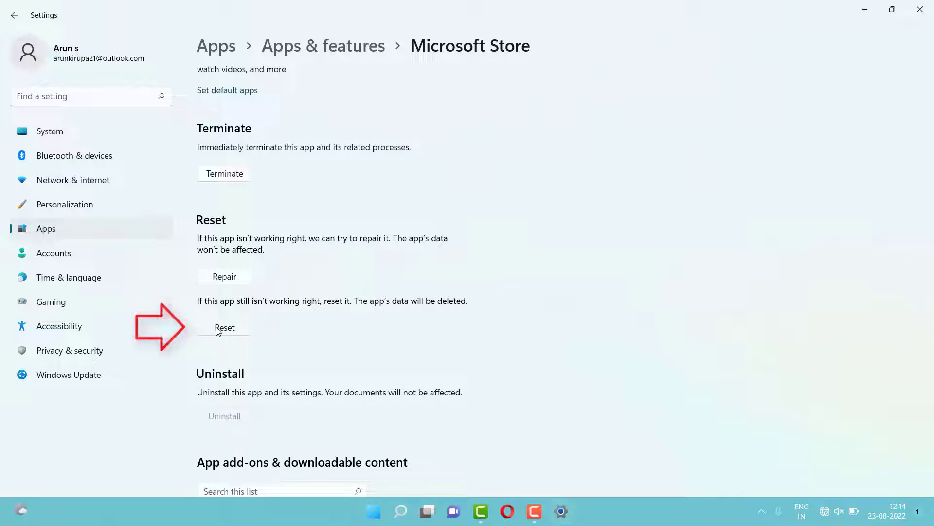
{"action": "left_click", "coordinate": [217, 330]}
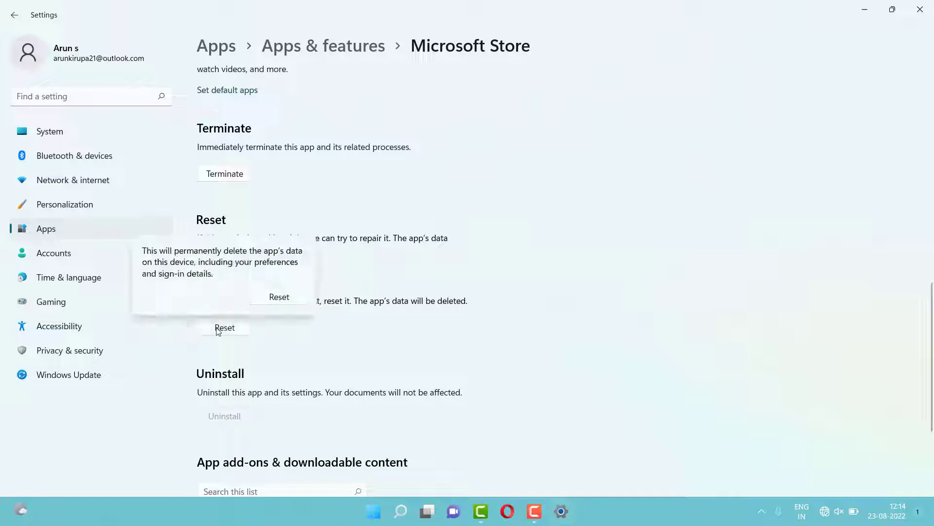
{"action": "left_click", "coordinate": [281, 298]}
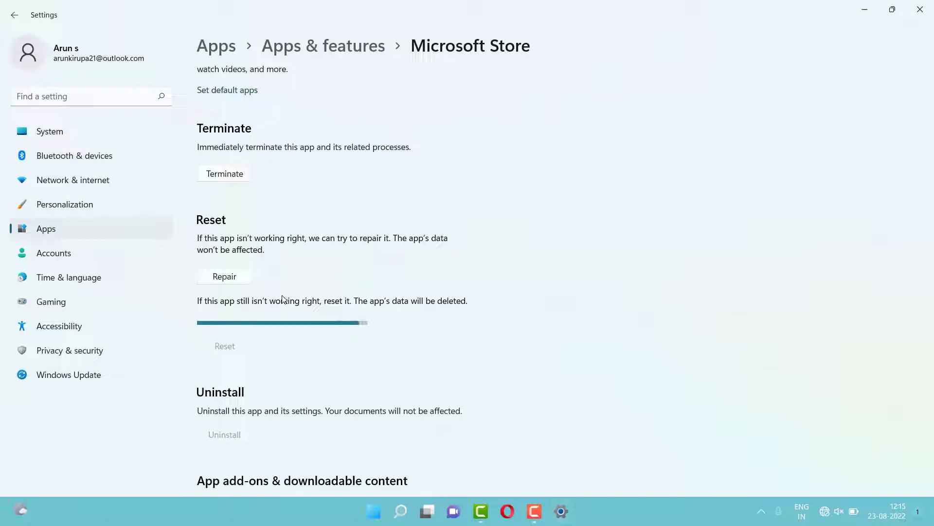
{"action": "left_click", "coordinate": [924, 11]}
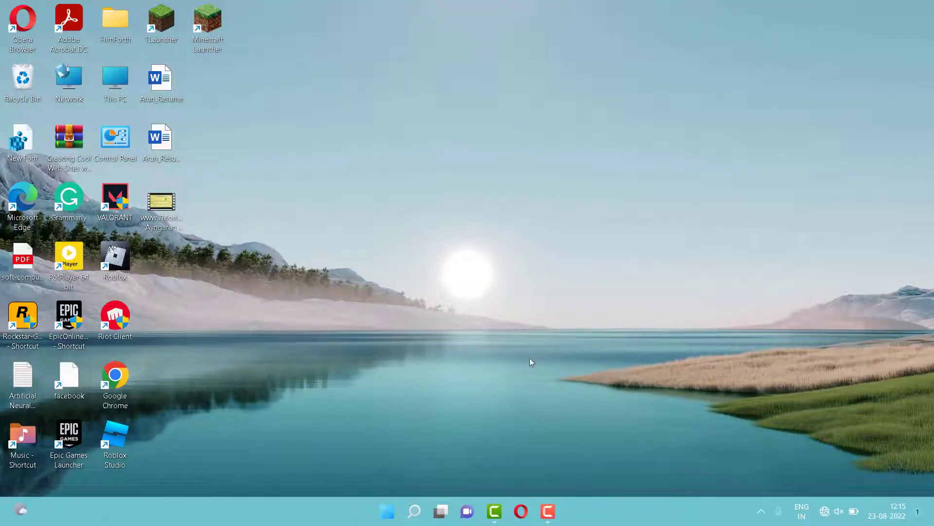
- Search Windows for "regedit" and run Registry Editor as administrator
{"action": "left_click", "coordinate": [415, 511]}
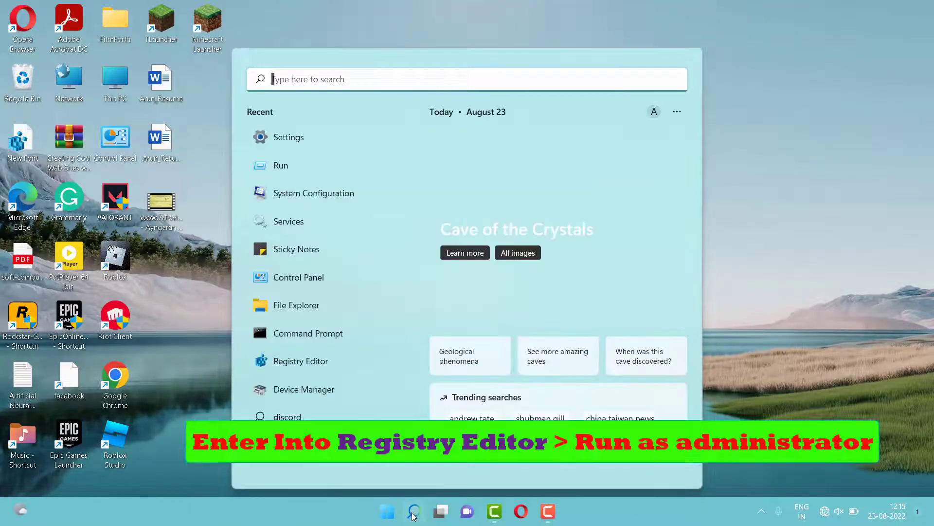
{"action": "type", "text": "regedit"}
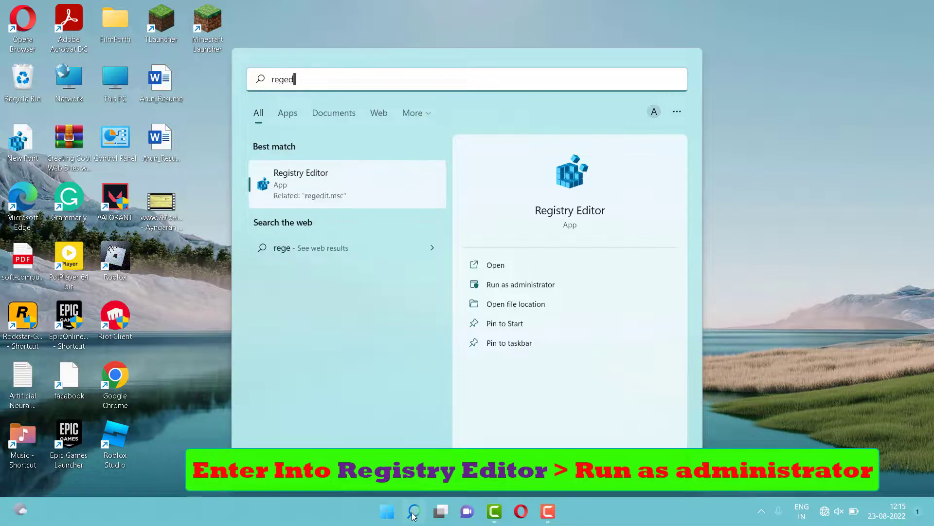
{"action": "right_click", "coordinate": [315, 193]}
{"action": "left_click", "coordinate": [370, 205]}
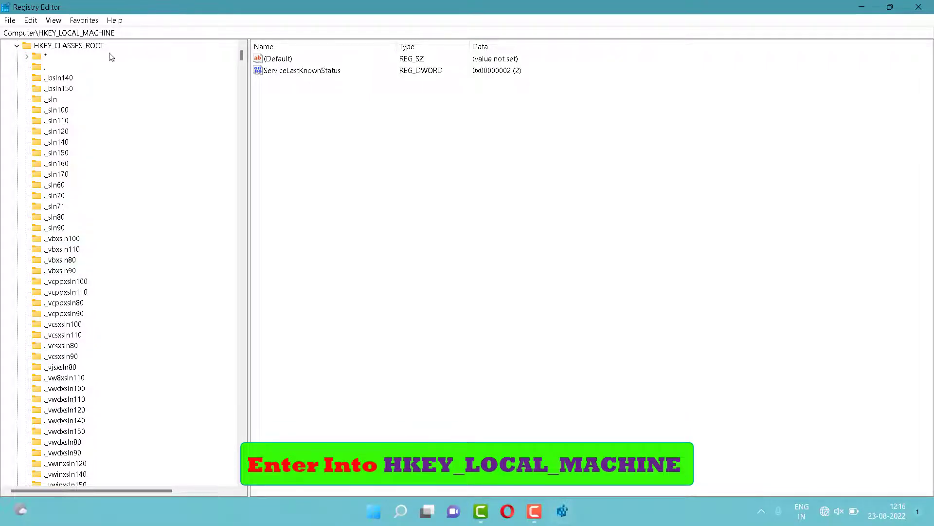
- Edit the (Default) string of the HKEY_CLASSES_ROOT\.exe key and confirm its value data as exefile
{"action": "left_click_drag", "start_coordinate": [242, 57], "coordinate": [241, 77]}
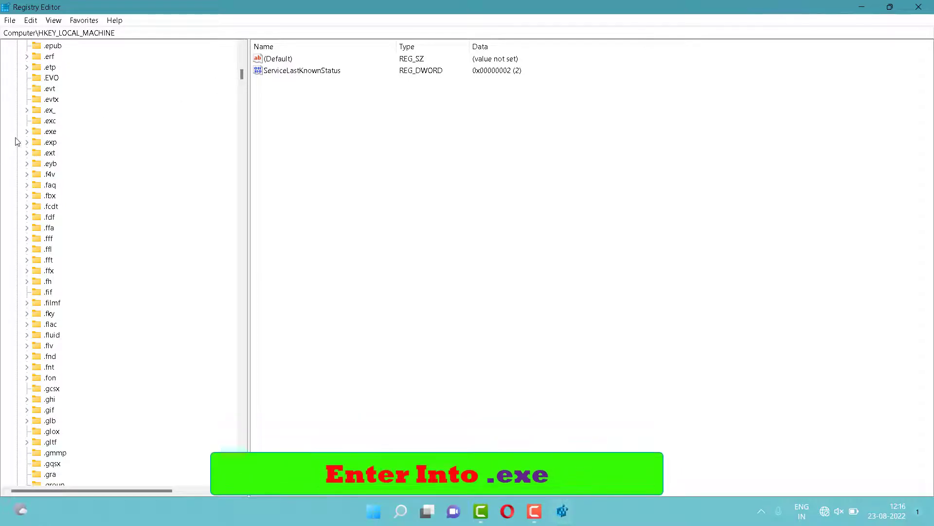
{"action": "left_click", "coordinate": [39, 132]}
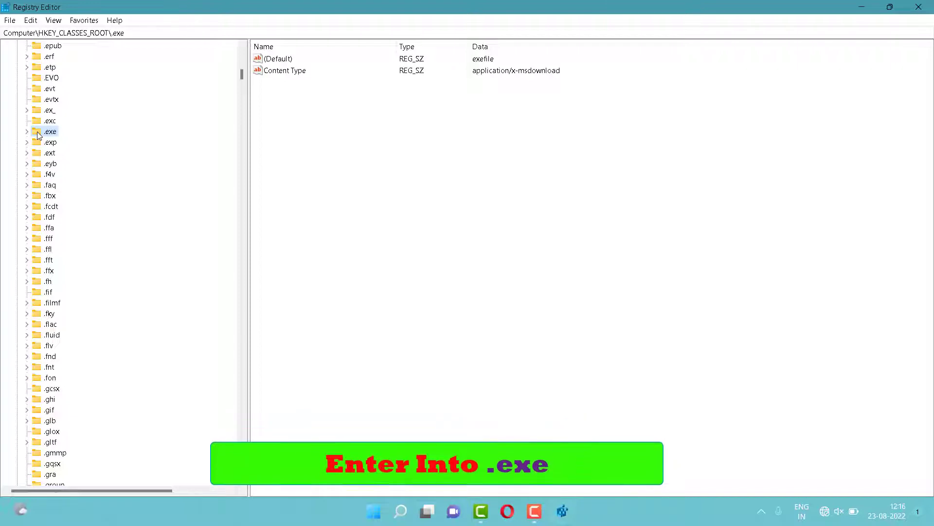
{"action": "right_click", "coordinate": [279, 60]}
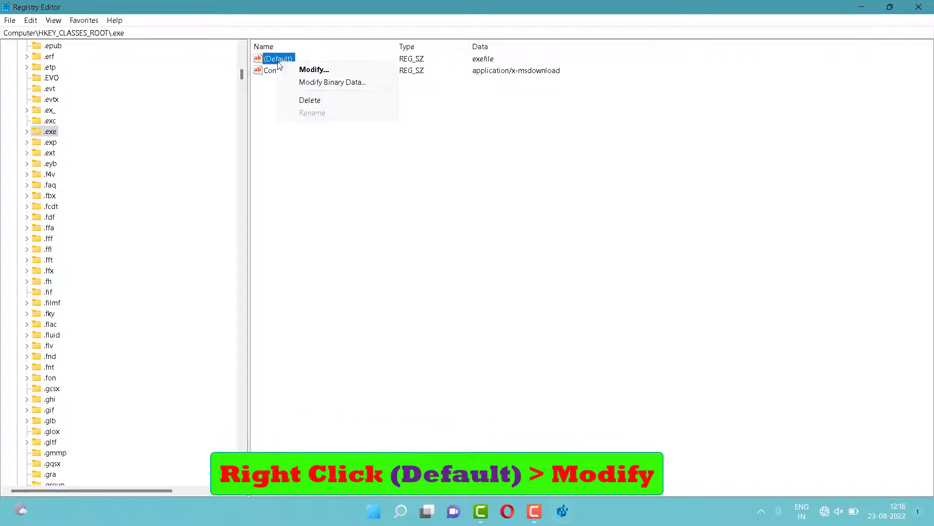
{"action": "left_click", "coordinate": [317, 70]}
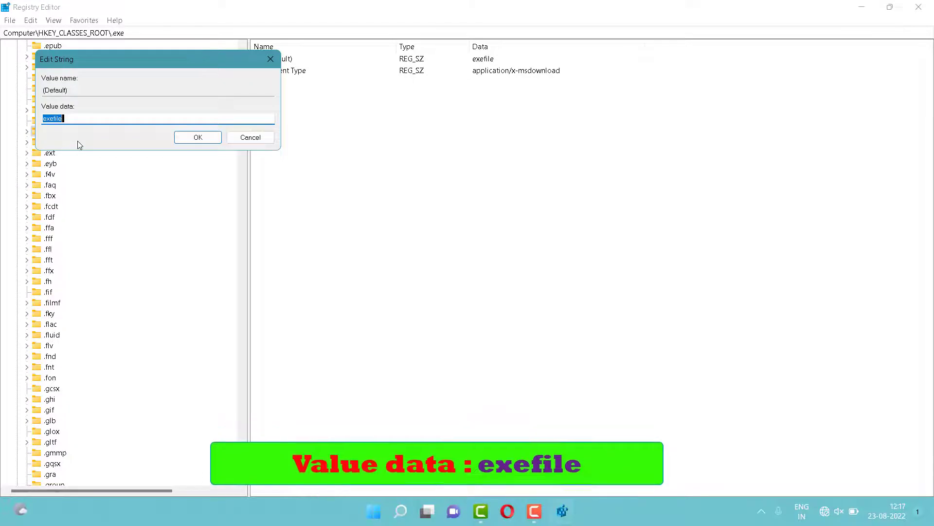
{"action": "left_click", "coordinate": [87, 116]}
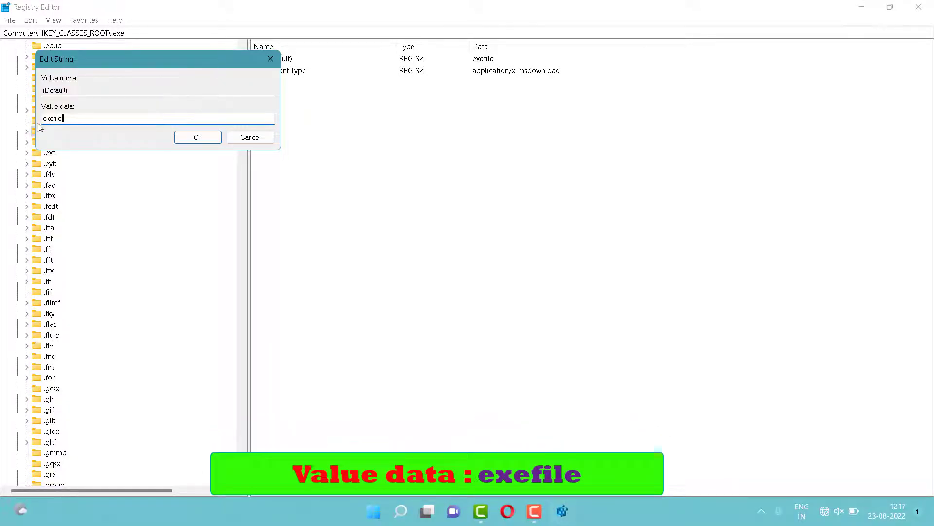
{"action": "left_click", "coordinate": [204, 136]}
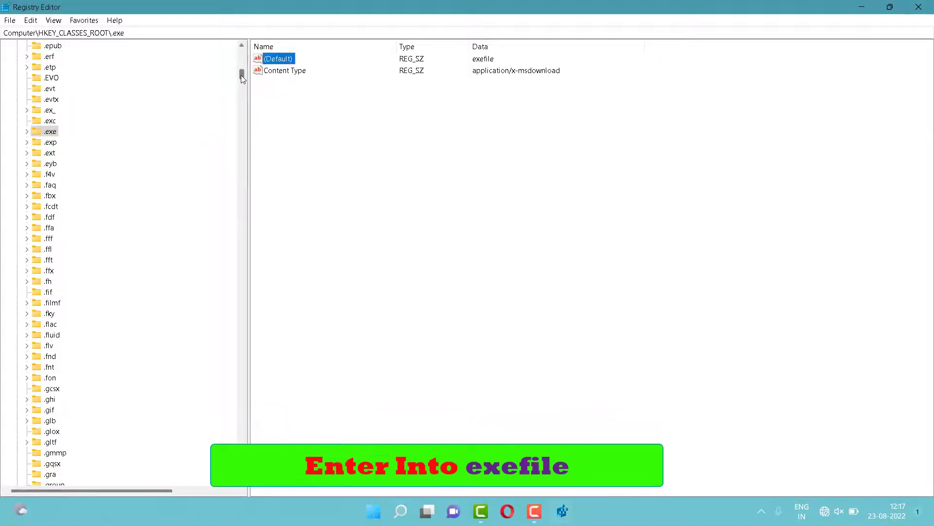
- Edit the (Default) string of the HKEY_CLASSES_ROOT\exefile key and confirm its value data as application
{"action": "left_click_drag", "start_coordinate": [241, 76], "coordinate": [240, 203]}
{"action": "left_click", "coordinate": [54, 110]}
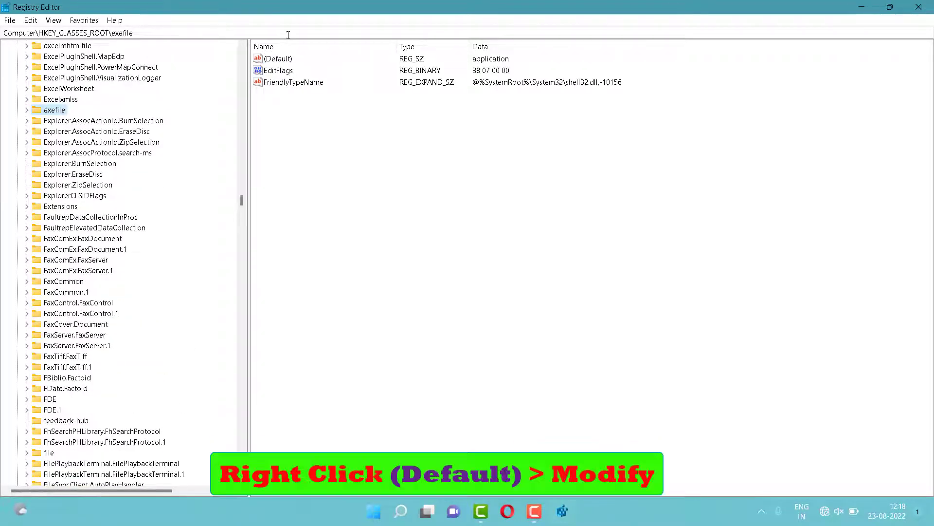
{"action": "right_click", "coordinate": [274, 61]}
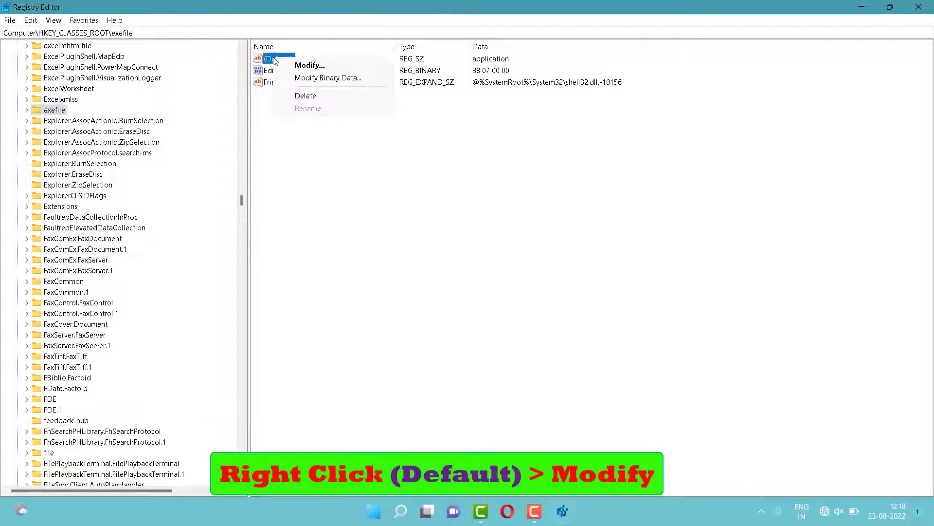
{"action": "left_click", "coordinate": [299, 65]}
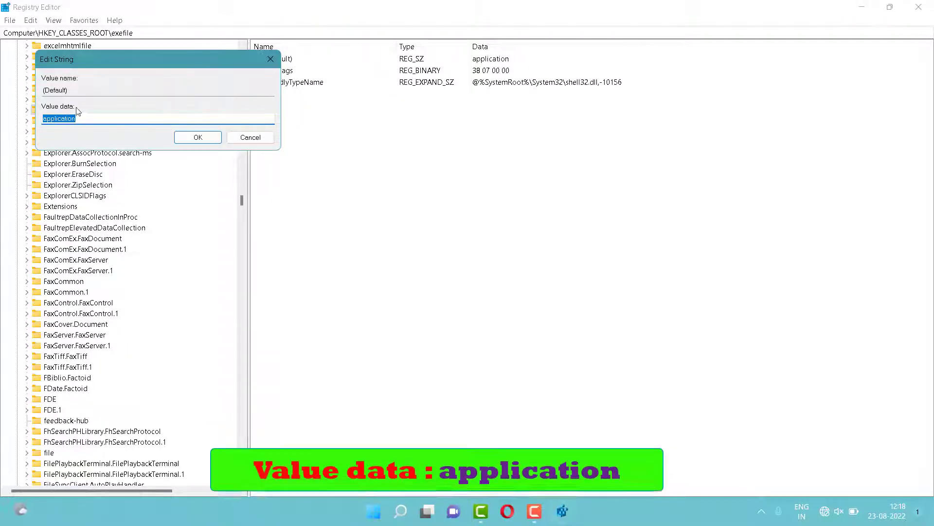
{"action": "left_click", "coordinate": [86, 116]}
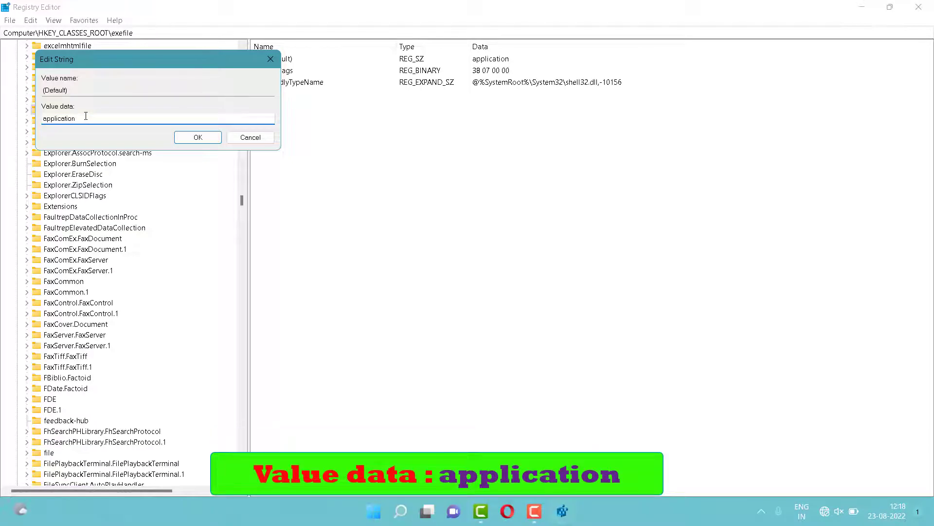
{"action": "left_click", "coordinate": [198, 137]}
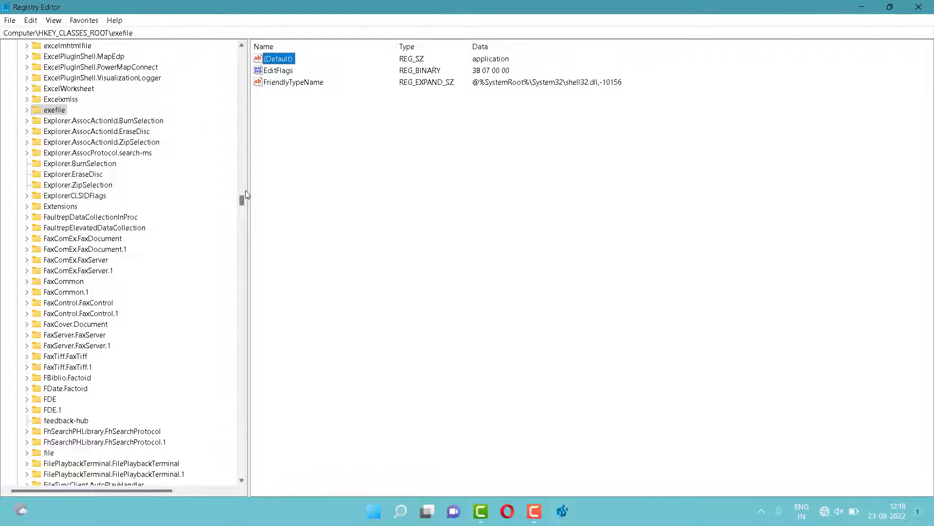
- Expand evtfile and its Shell subkey under HKEY_CLASSES_ROOT and select the open key
{"action": "left_click_drag", "start_coordinate": [246, 195], "coordinate": [242, 382]}
{"action": "left_click", "coordinate": [27, 281]}
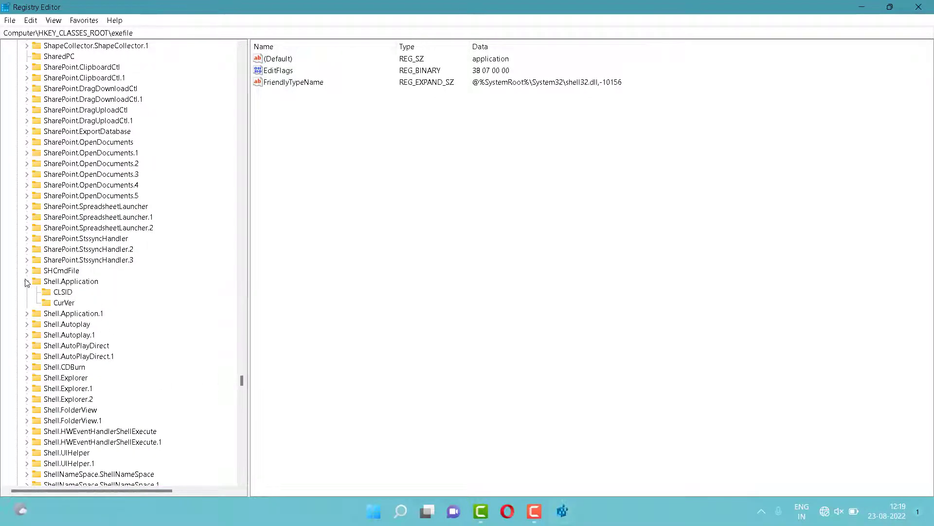
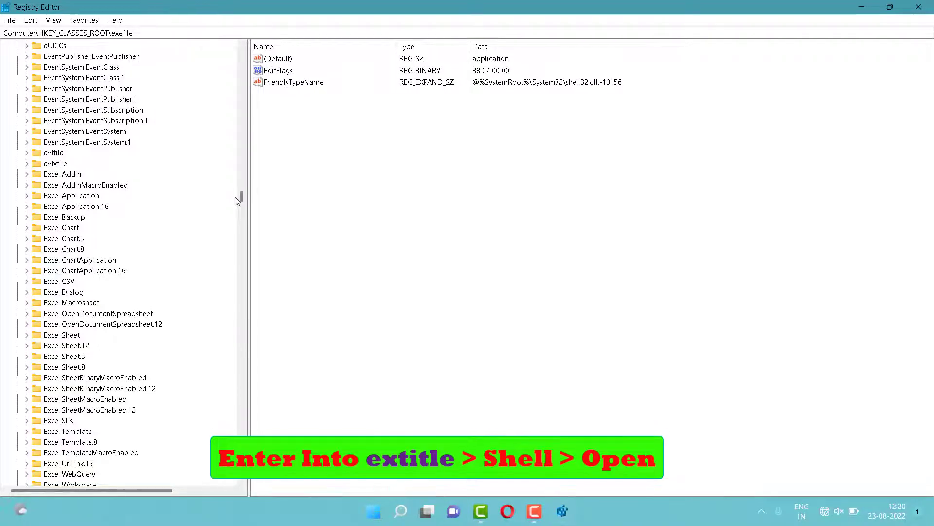
{"action": "left_click", "coordinate": [26, 154]}
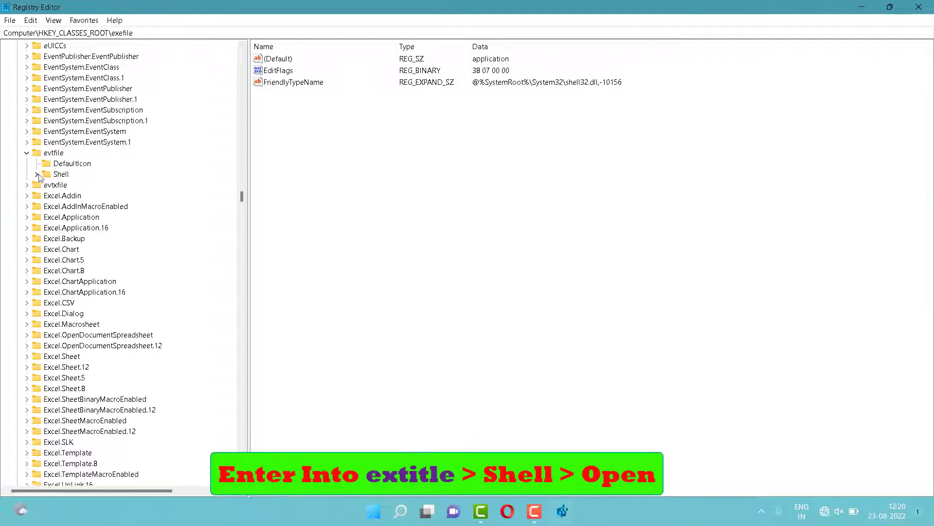
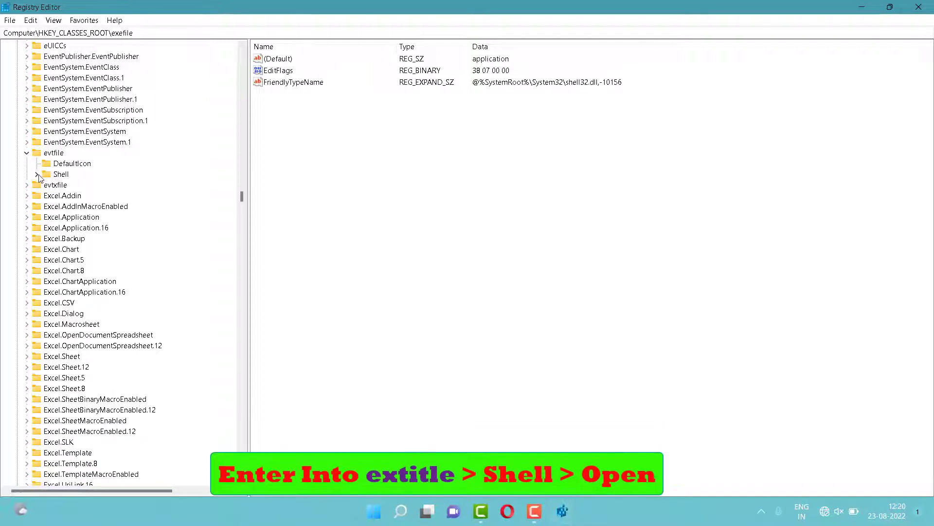
{"action": "left_click", "coordinate": [38, 175]}
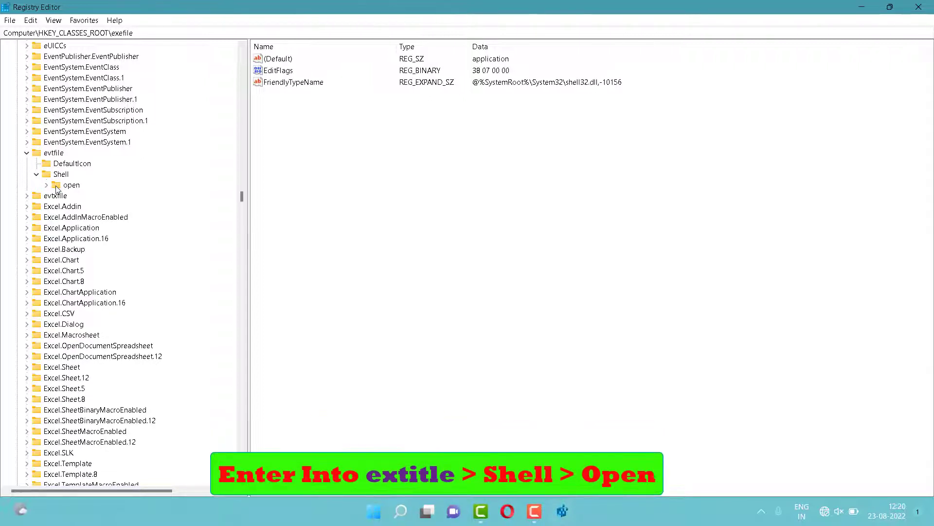
{"action": "left_click", "coordinate": [56, 187]}
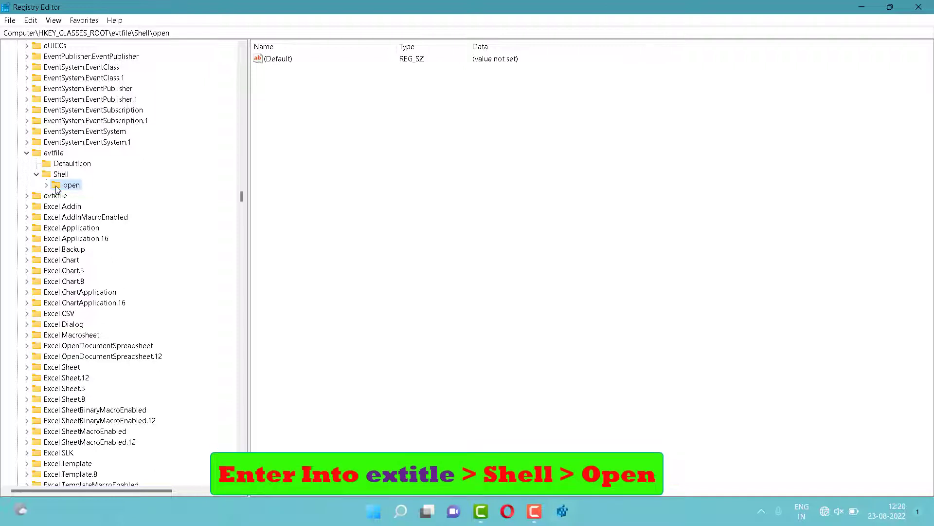
- Expand the evtfile\Shell\open key and set its (Default) string value data to "%1"*%*
{"action": "double_click", "coordinate": [56, 186]}
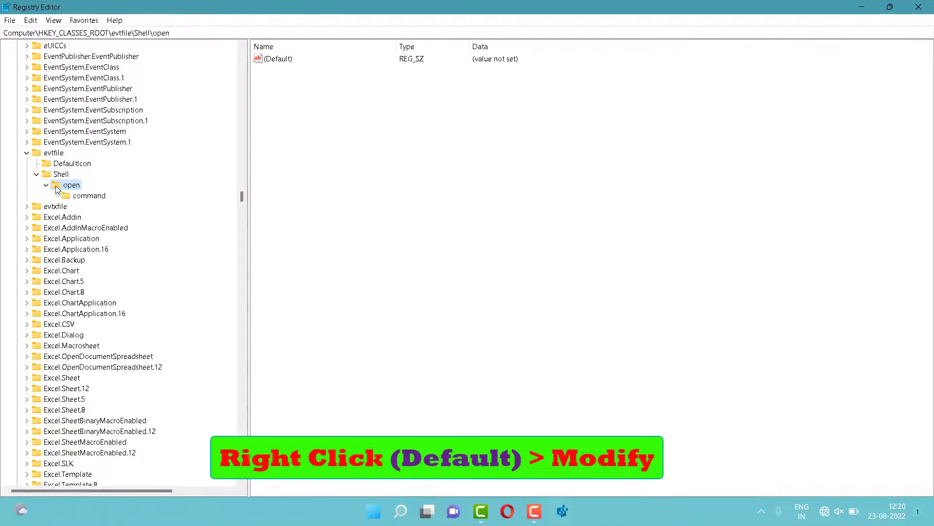
{"action": "left_click", "coordinate": [278, 60]}
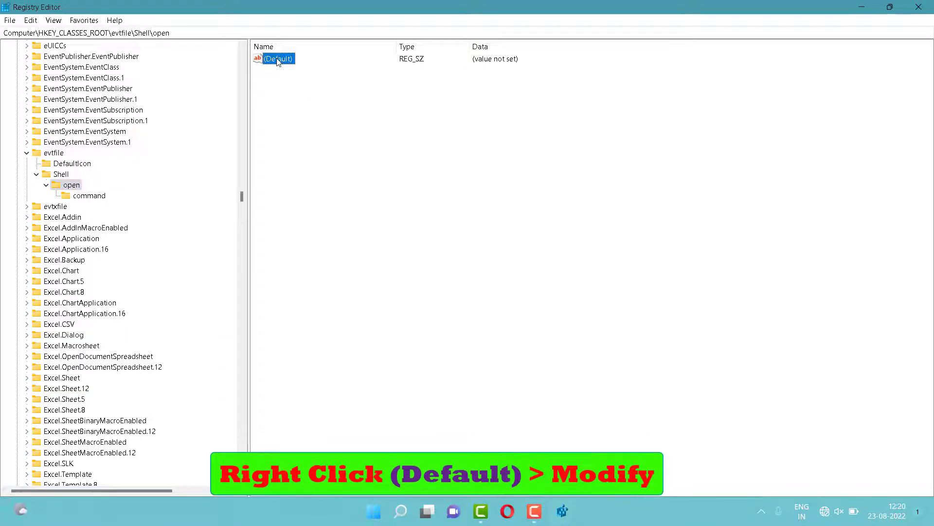
{"action": "right_click", "coordinate": [279, 60]}
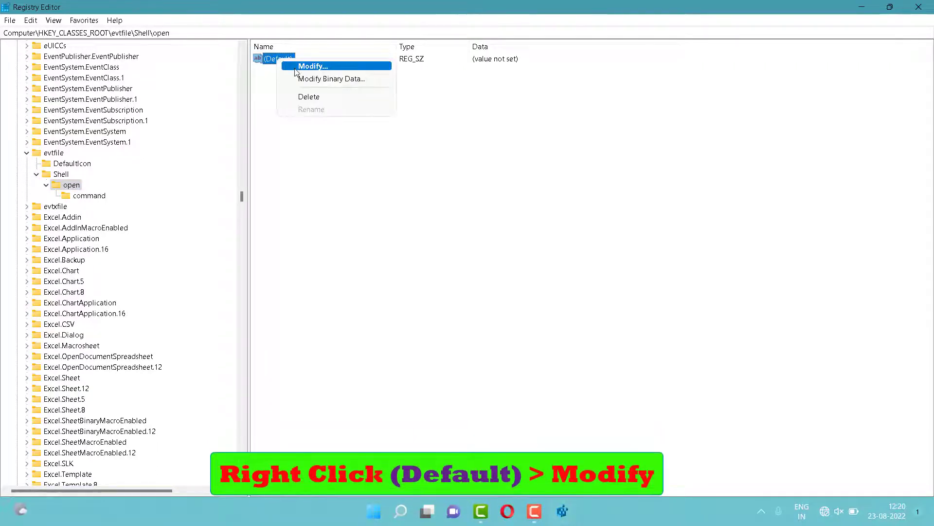
{"action": "left_click", "coordinate": [297, 66]}
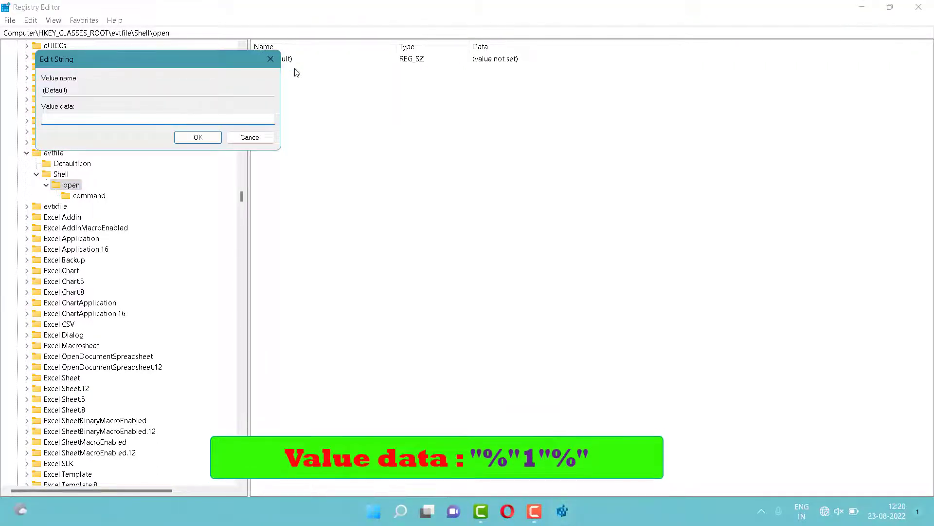
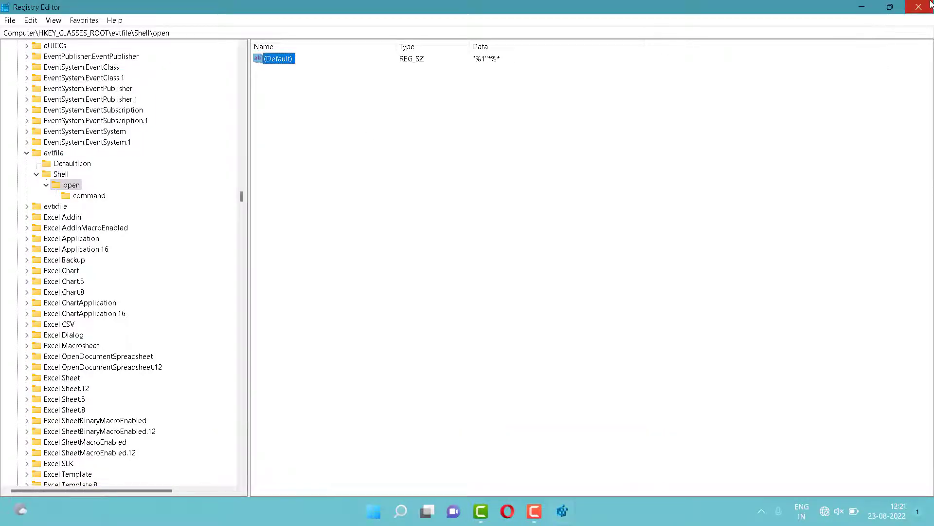
- Close Registry Editor and open the Windows power options to restart the PC
{"action": "left_click", "coordinate": [919, 7]}
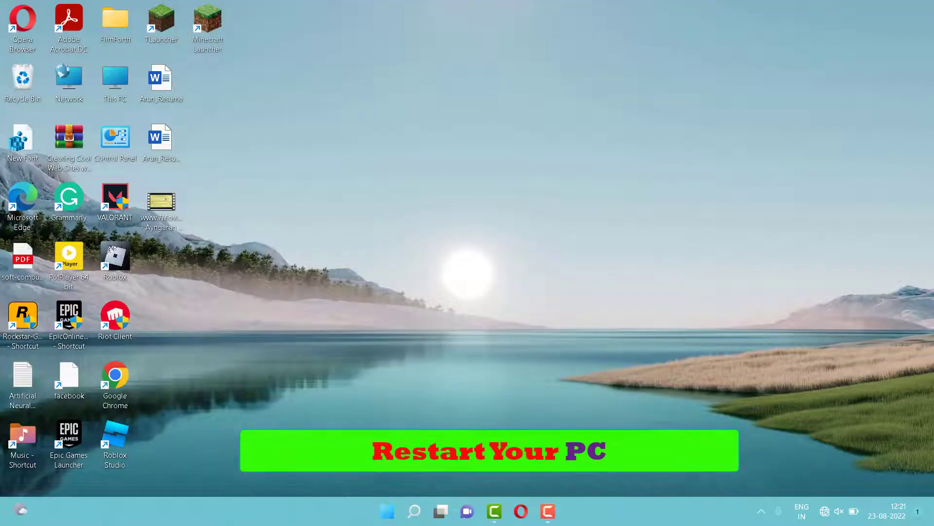
{"action": "left_click", "coordinate": [392, 521]}
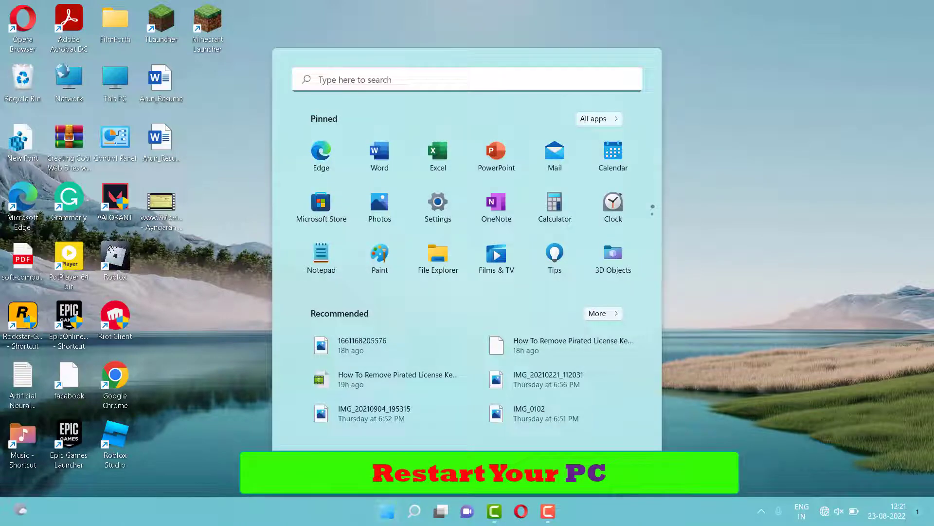
{"action": "left_click", "coordinate": [617, 471]}
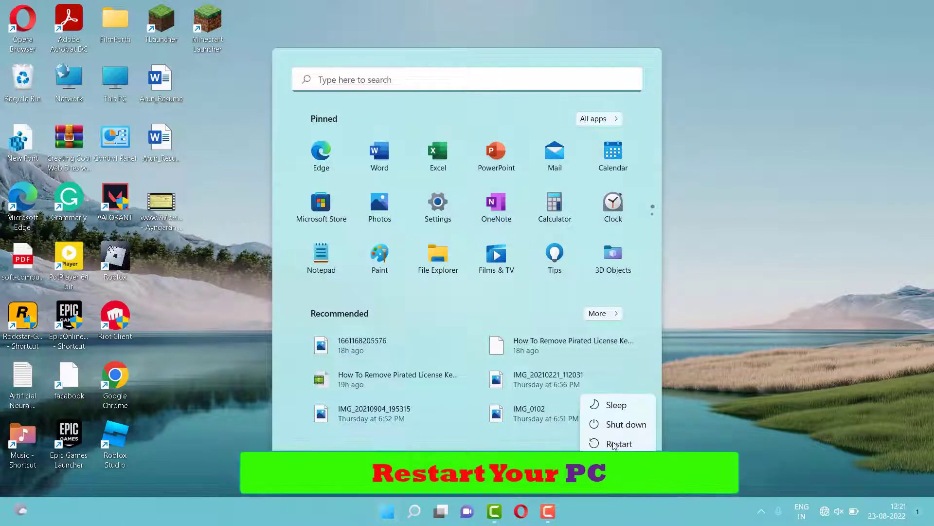